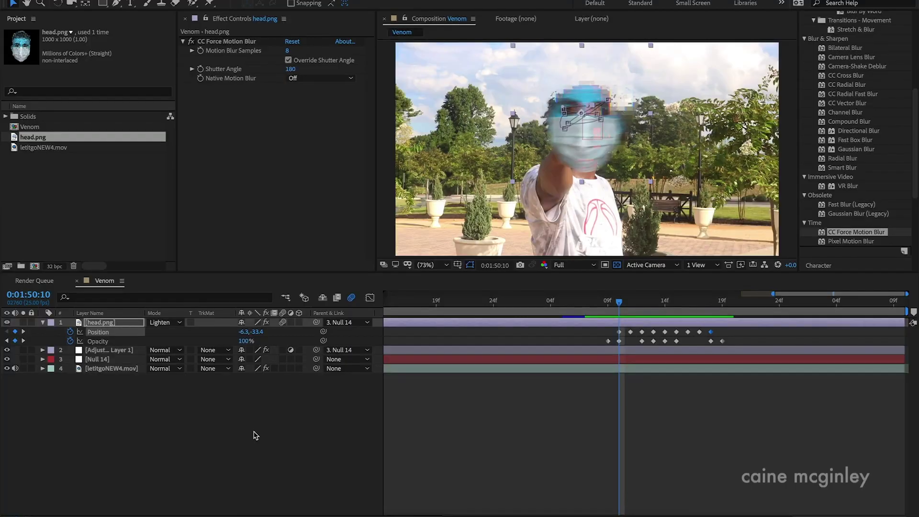
Deselect head.png and select the letitgoNEW4.mov footage layer to show its Stereo Mixer effect.
click(255, 435)
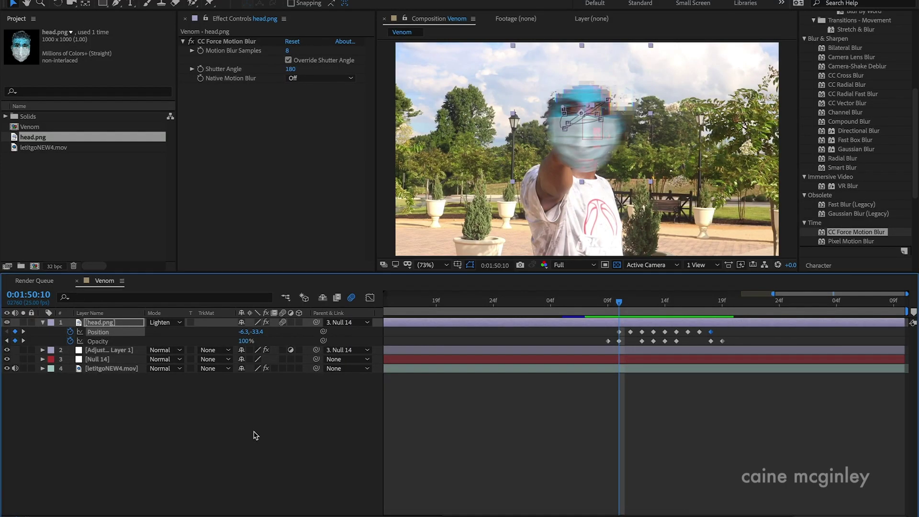
click(43, 149)
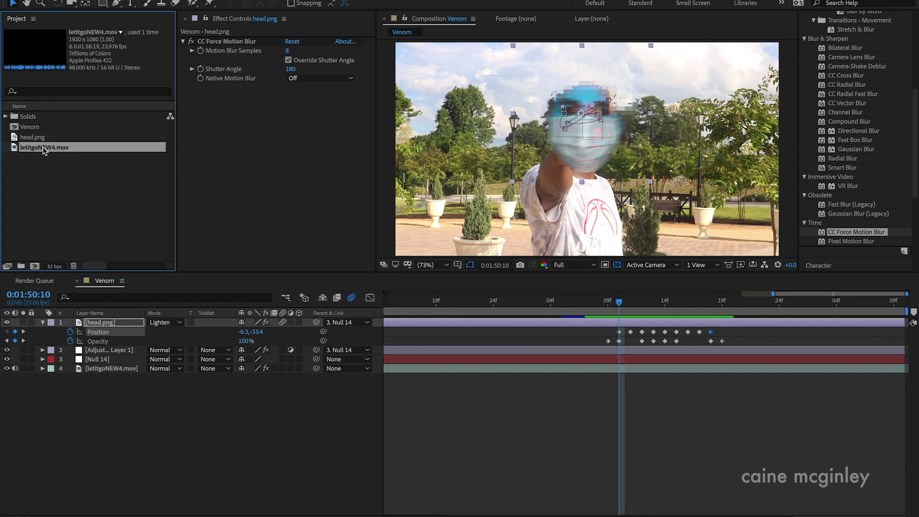
click(144, 402)
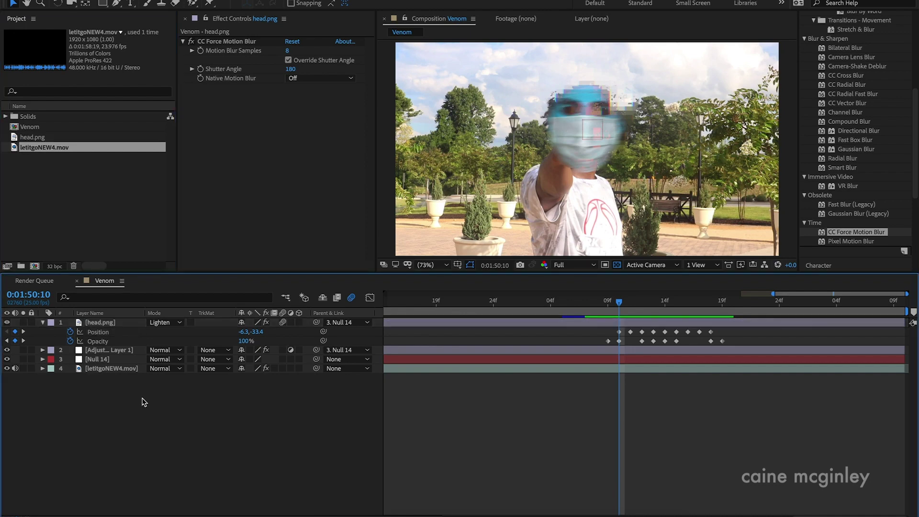
click(114, 371)
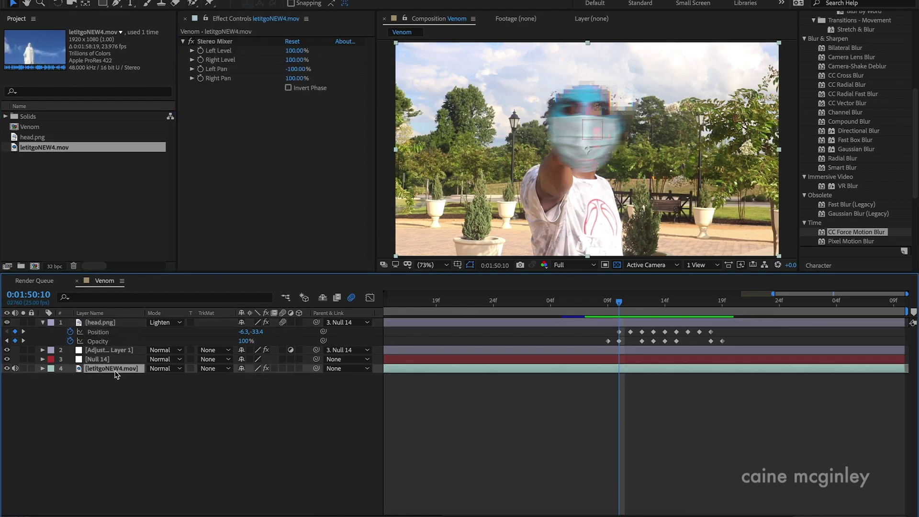
Collapse the Effects & Presets panel to reveal the Tracker panel, checking the Window menu's panel list.
scroll(859, 58, up, 6)
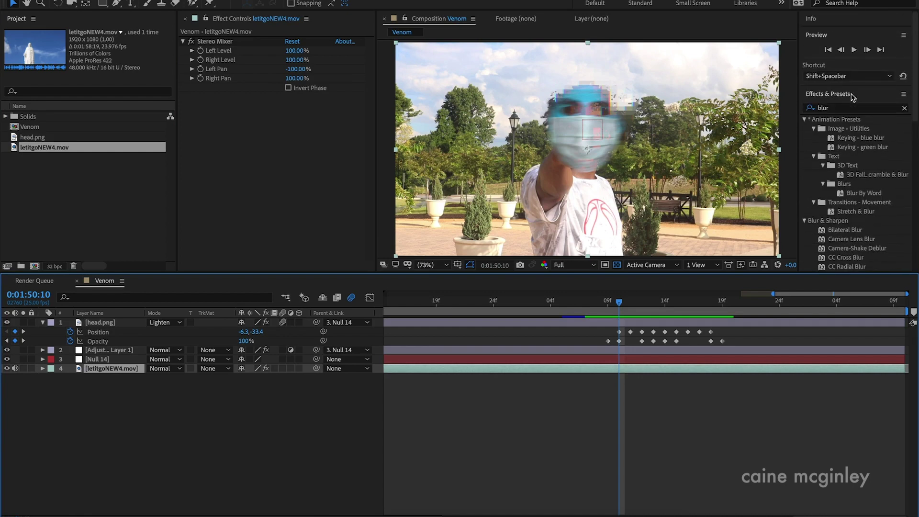
click(845, 96)
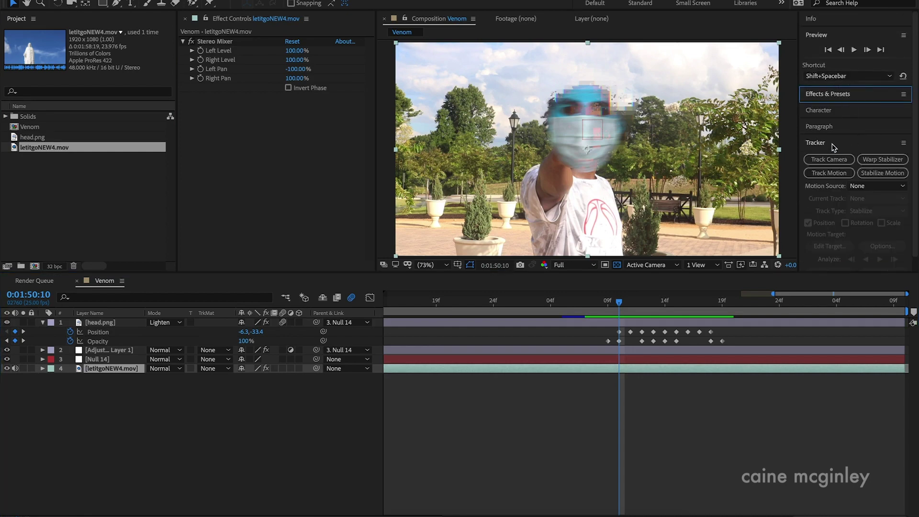
scroll(834, 146, down, 1)
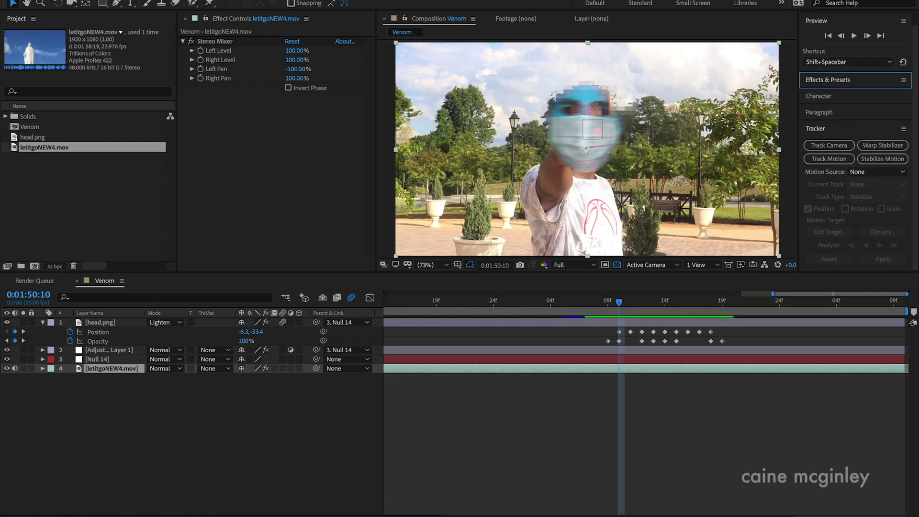
click(347, 0)
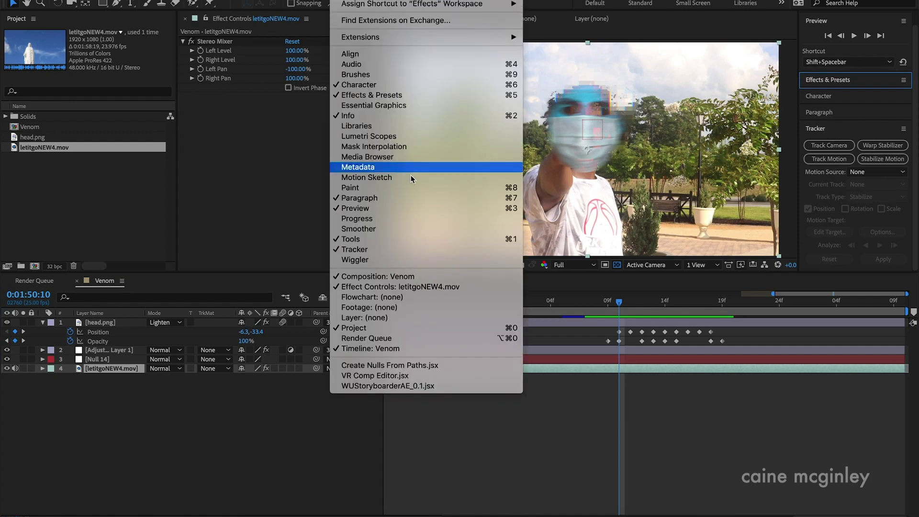
click(249, 449)
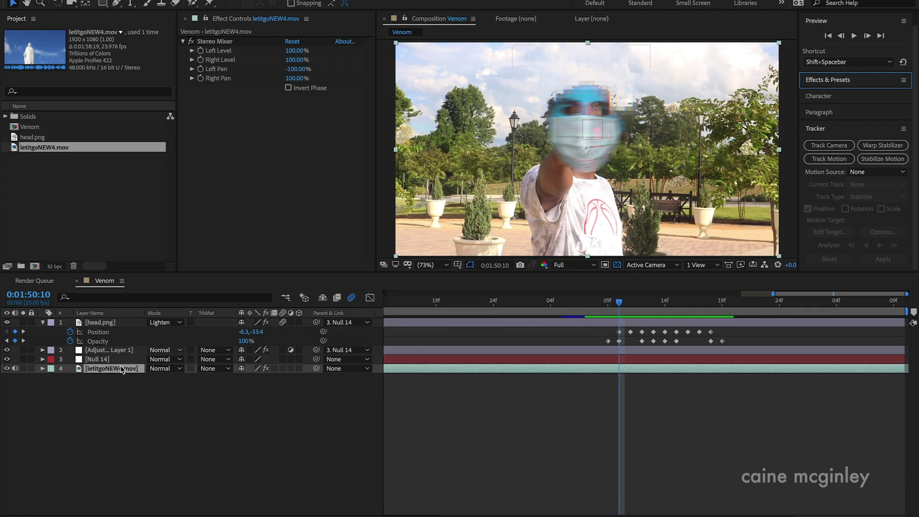
Reveal Tracker 1's Track Point 1 on letitgoNEW4.mov and open the footage's Layer panel.
click(103, 372)
key(u)
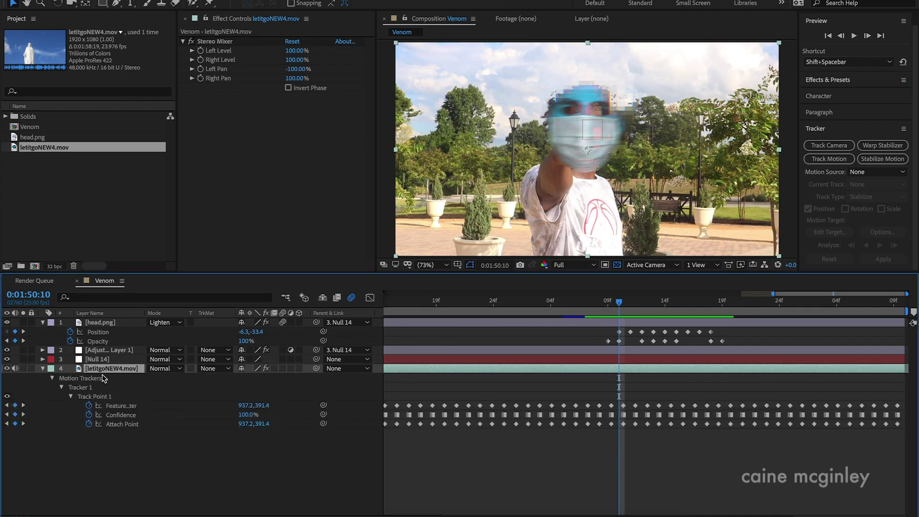
click(101, 397)
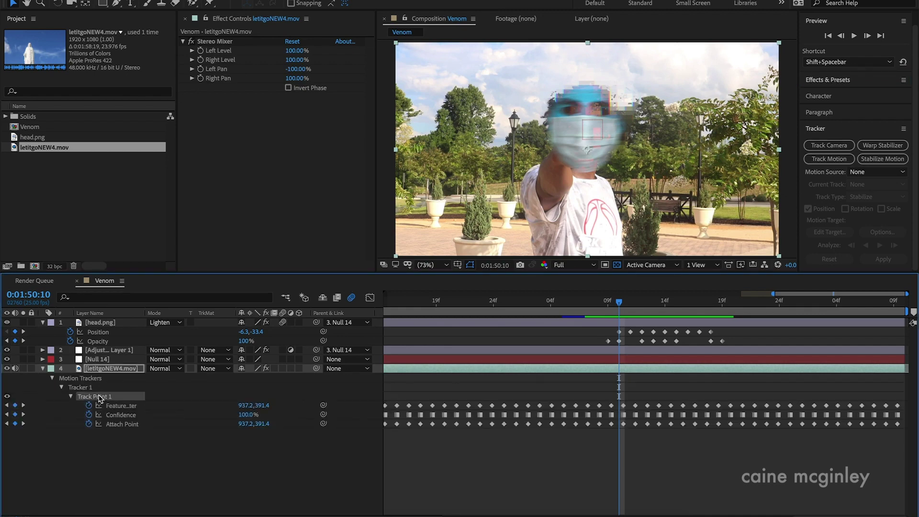
double_click(107, 372)
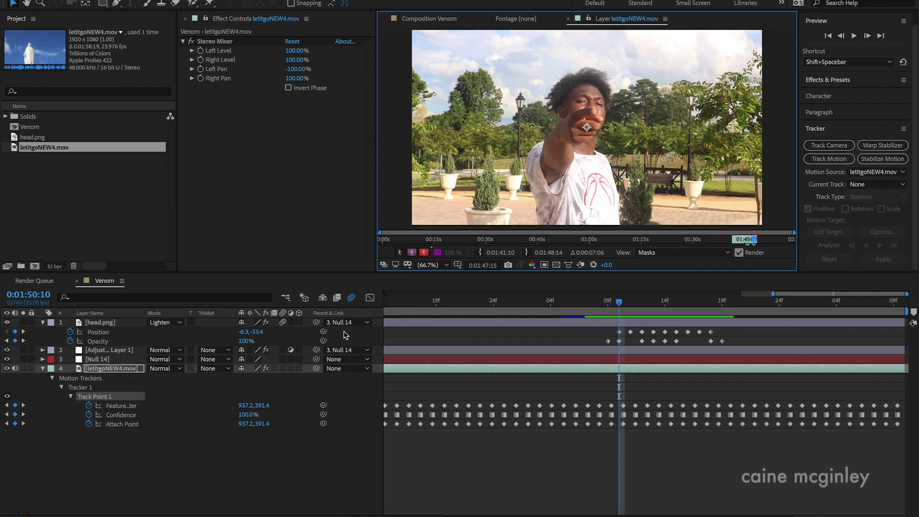
Show Tracker 1's face track points and choose Null 14 as the track target.
click(90, 397)
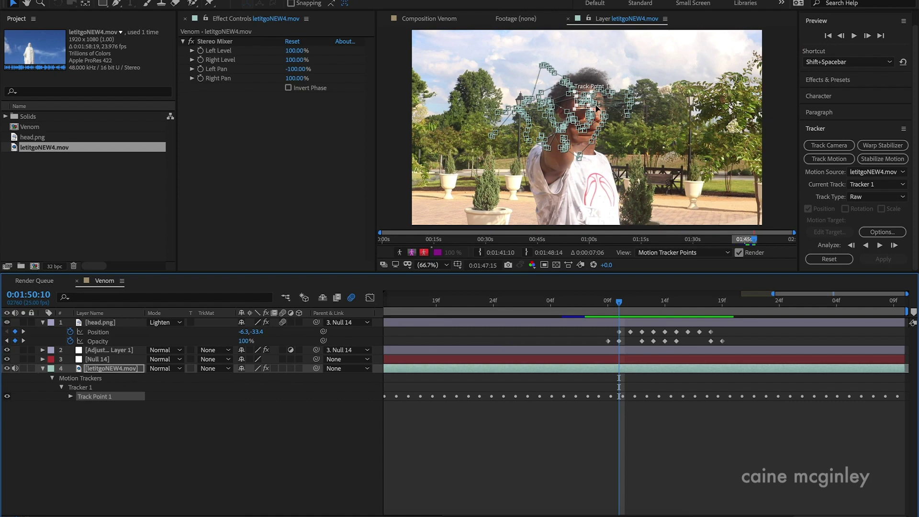
scroll(597, 109, up, 5)
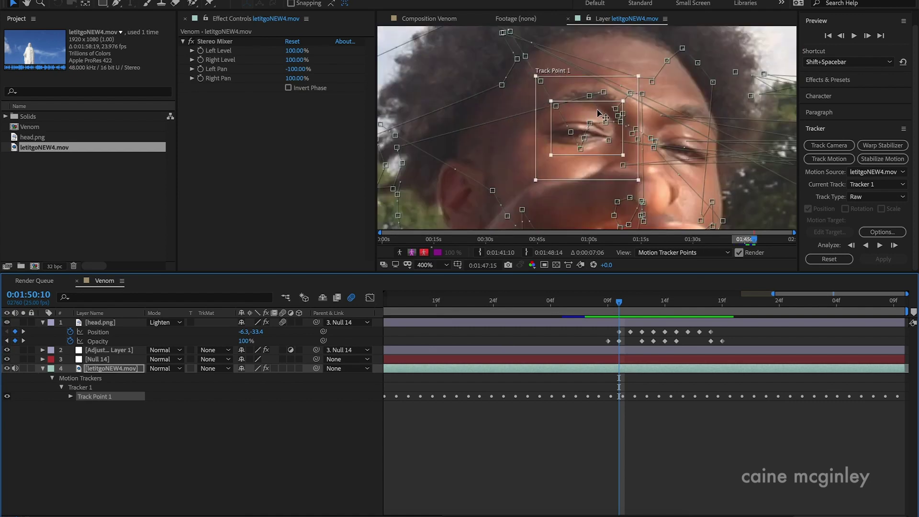
scroll(628, 160, down, 4)
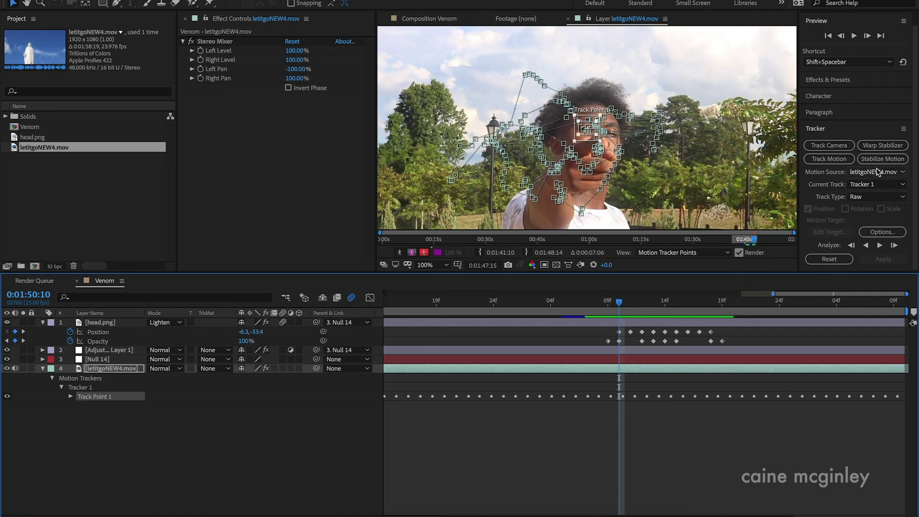
click(837, 236)
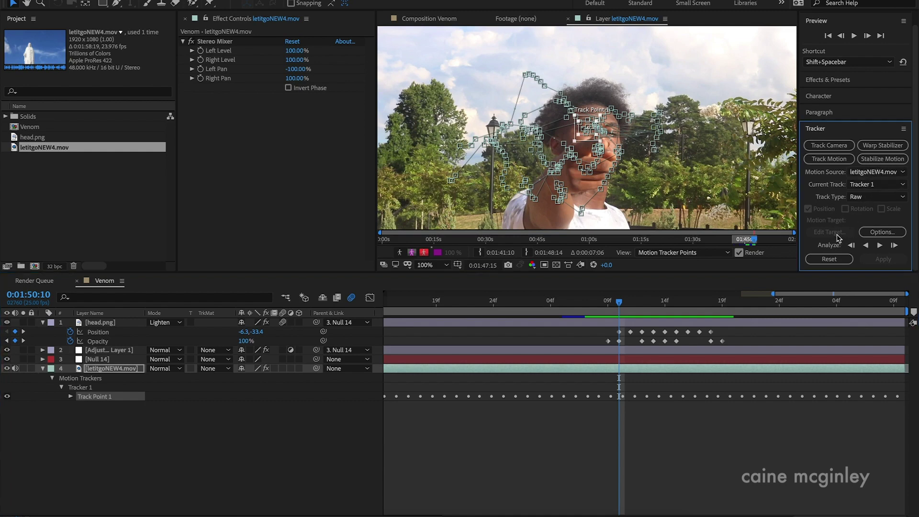
click(630, 360)
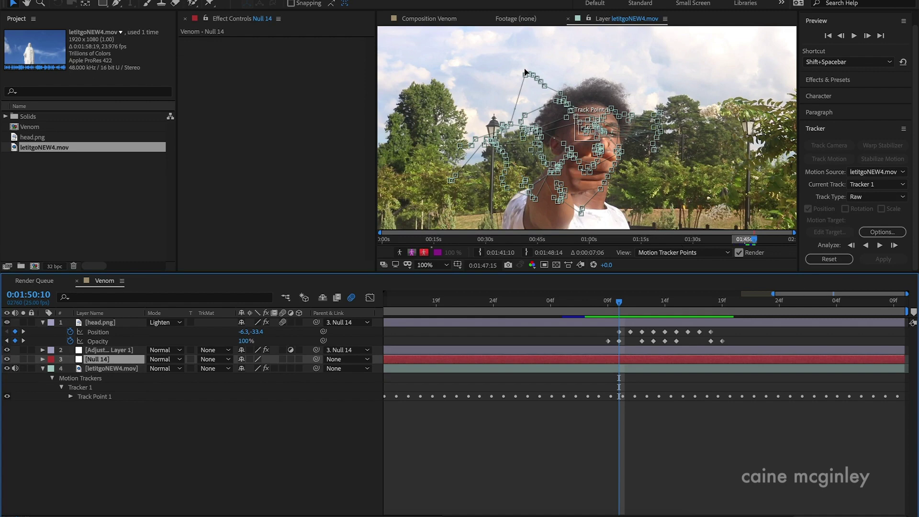
Return to the Venom composition and select letitgoNEW4.mov, then Null 14 with its face-track Position keyframes.
right_click(175, 446)
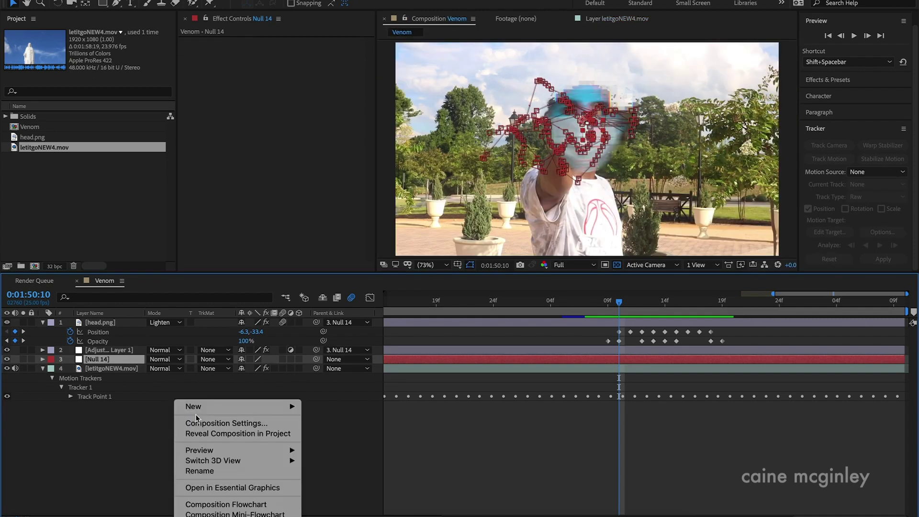
click(93, 433)
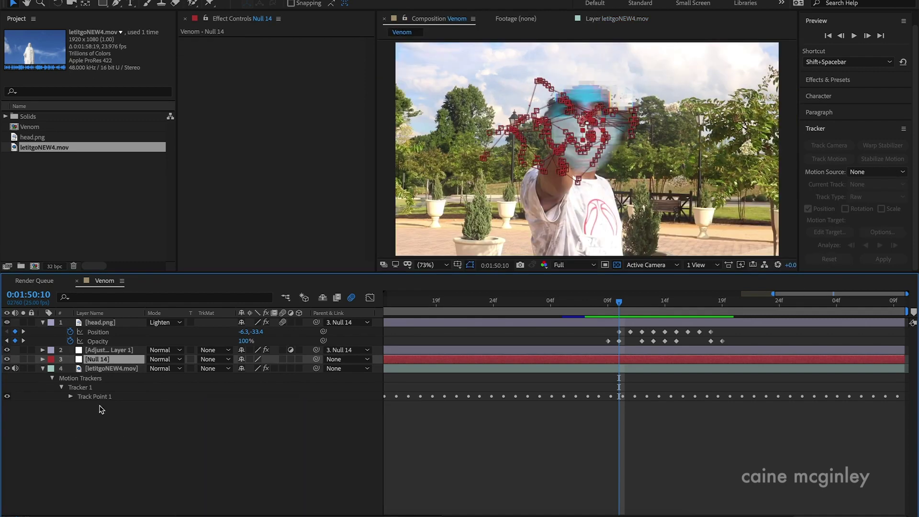
click(114, 369)
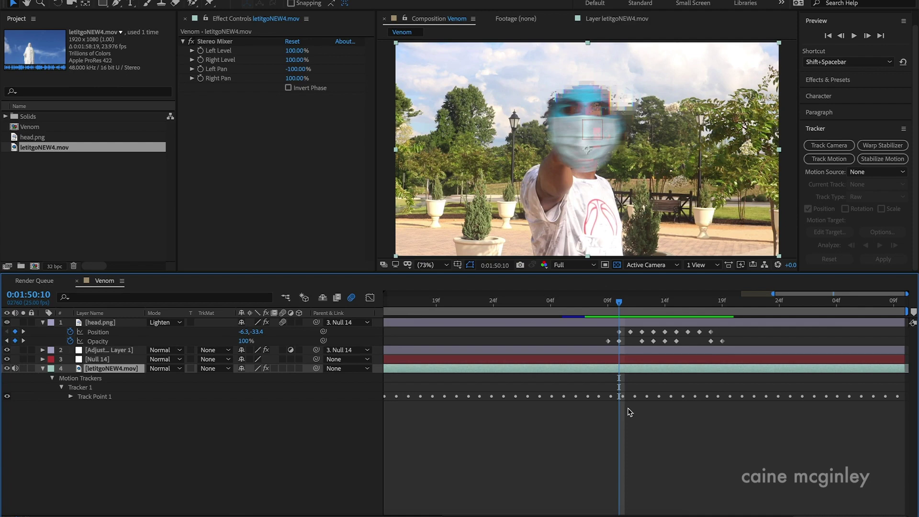
click(656, 359)
Fold away the Null 14 and letitgoNEW4.mov rows and select Adjustment Layer 1 to view its Mosaic and glitch effects.
key(p)
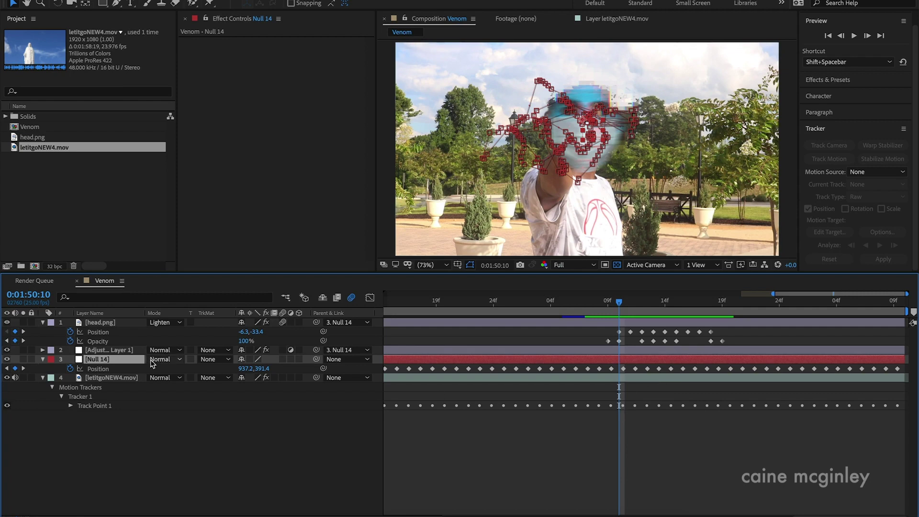
click(43, 359)
click(42, 369)
click(127, 353)
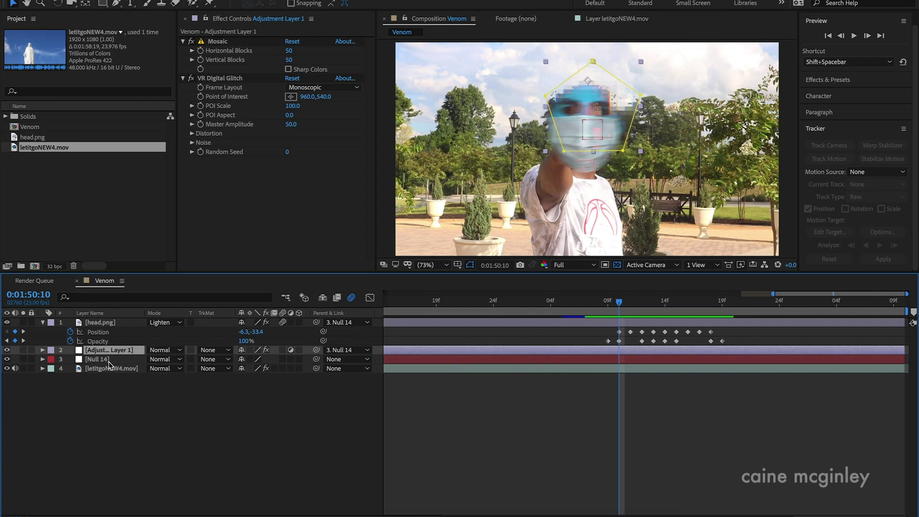
Deselect the adjustment layer and select the head.png layer.
click(118, 447)
click(100, 323)
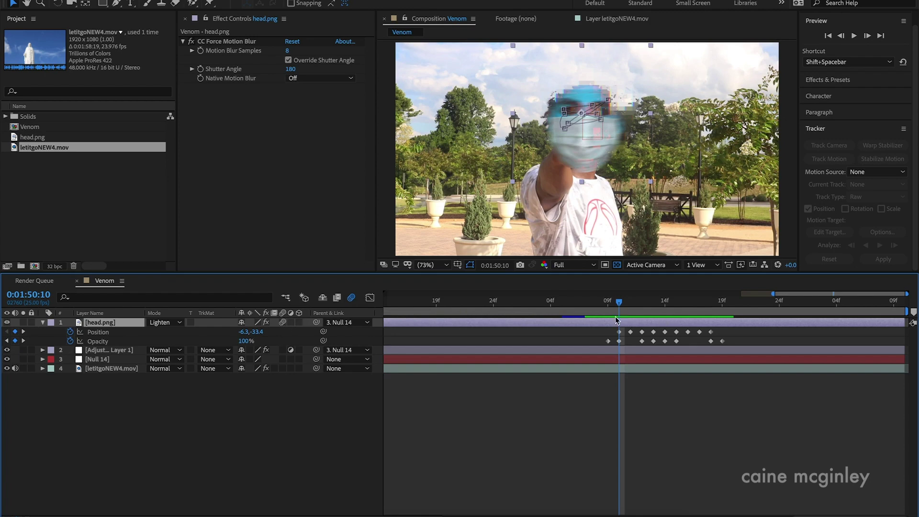
Collapse head.png's properties and show only its Position keyframes.
click(110, 324)
key(u)
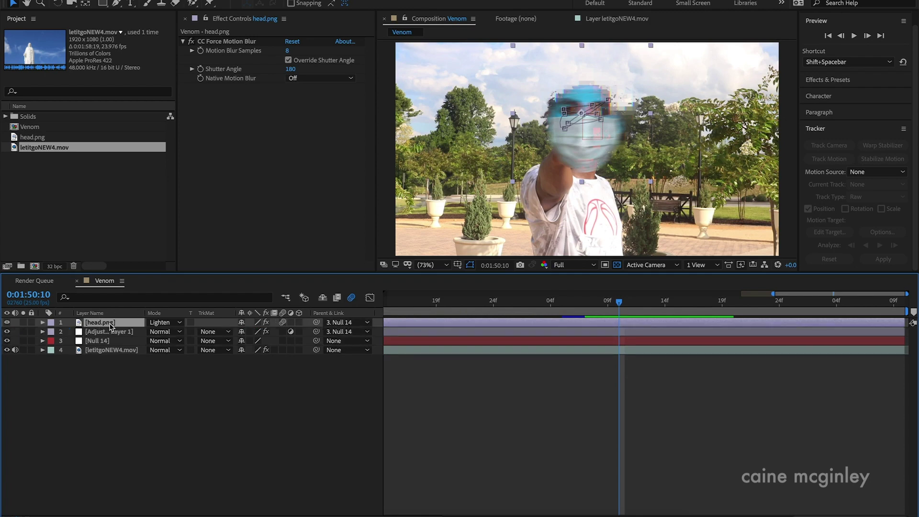
key(p)
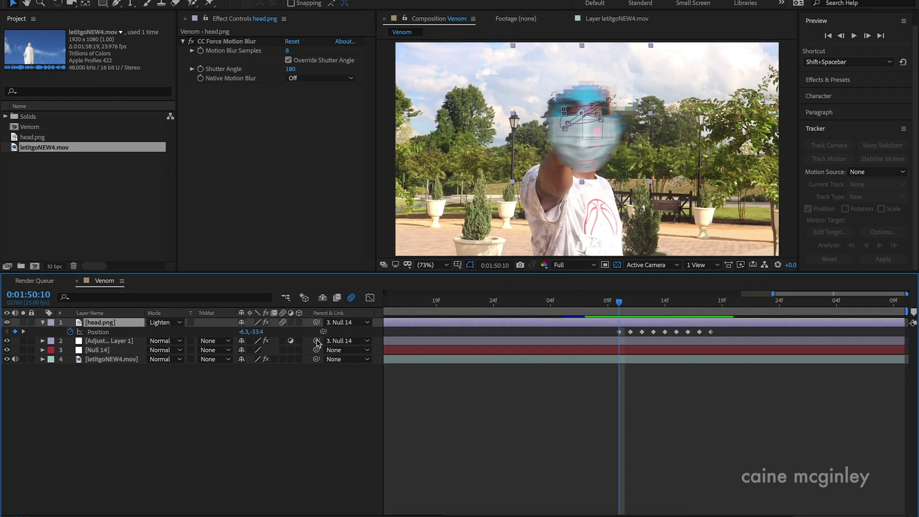
Step frame by frame through the head's jittering Position keyframes, then bring up its Opacity keyframes.
key(Page_Down)
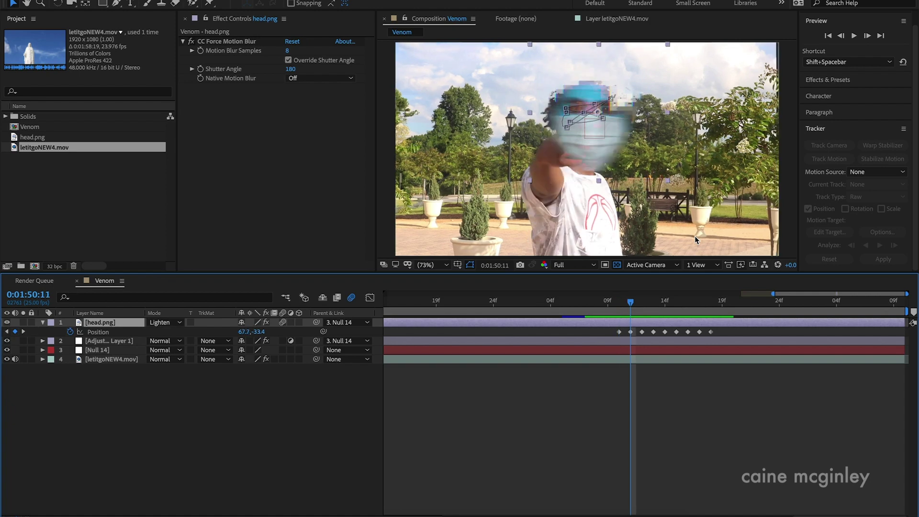
key(Page_Down)
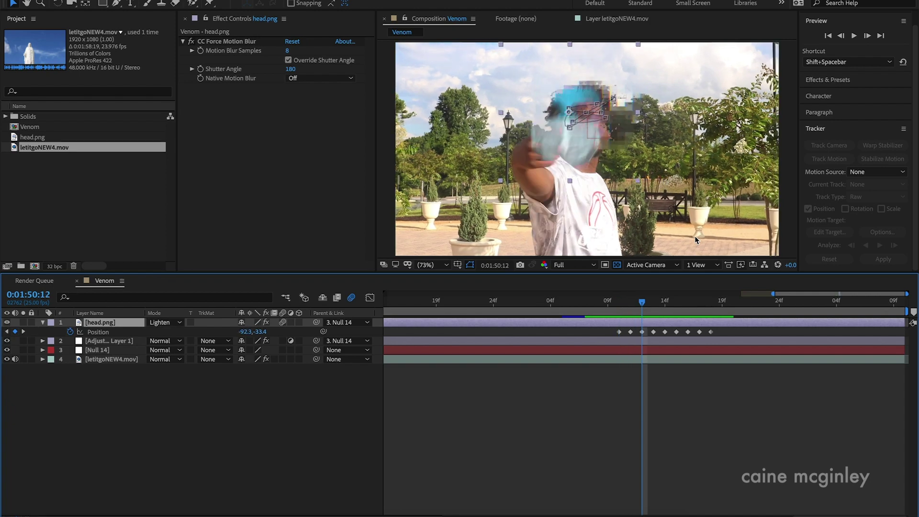
key(Page_Down)
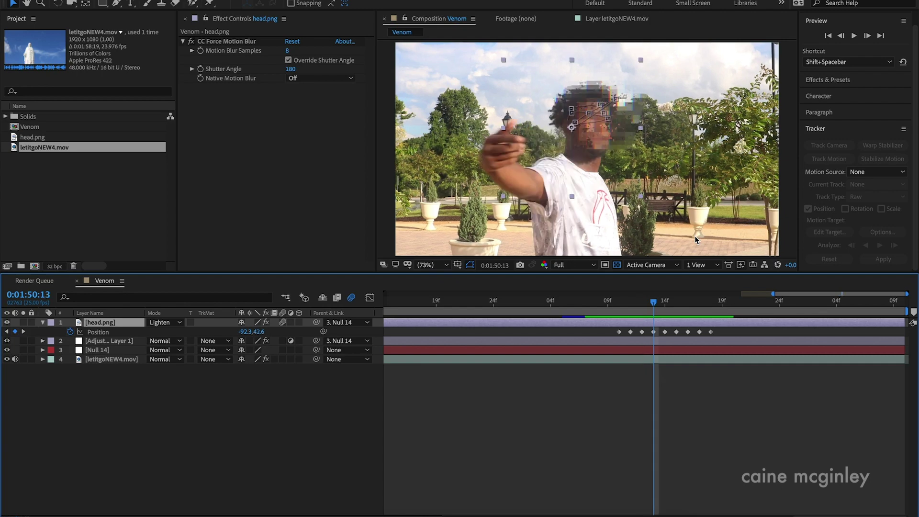
key(Page_Down)
key(Page_Down)
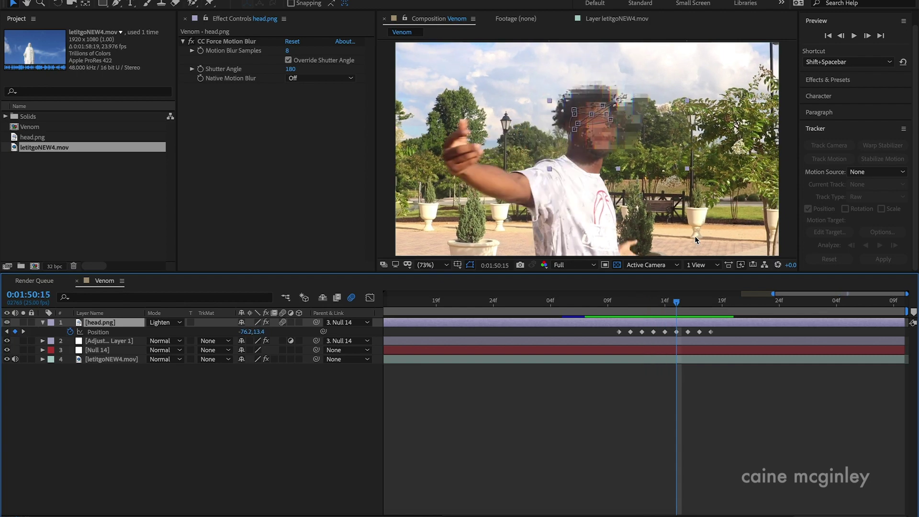
key(Page_Down)
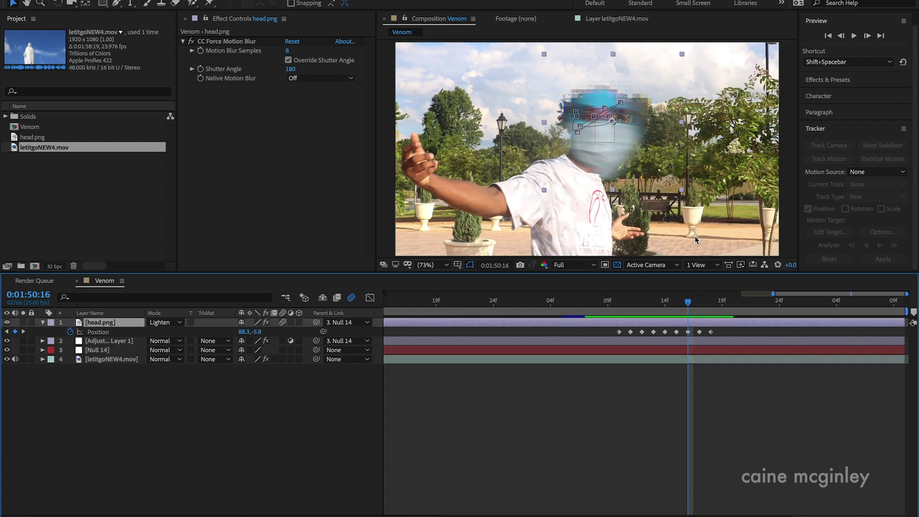
key(Page_Down)
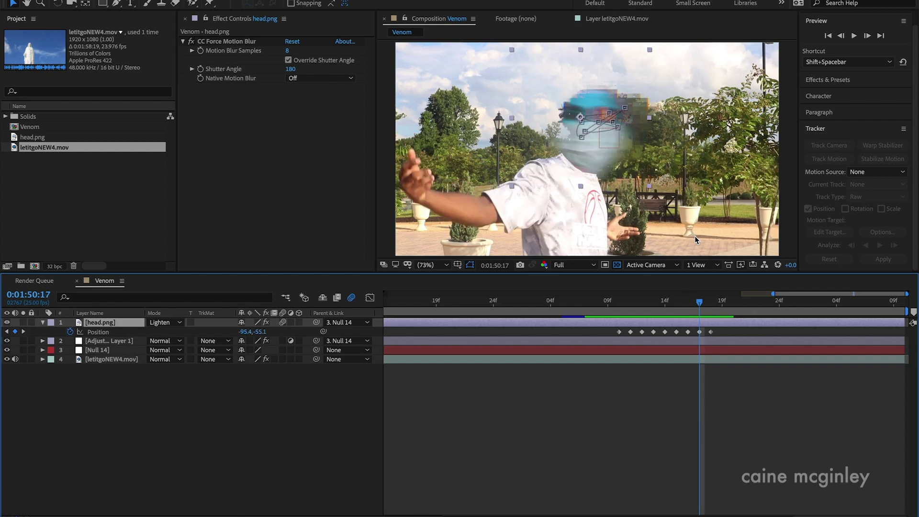
key(Page_Down)
key(Page_Up)
key(Page_Up)
key(Page_Up)
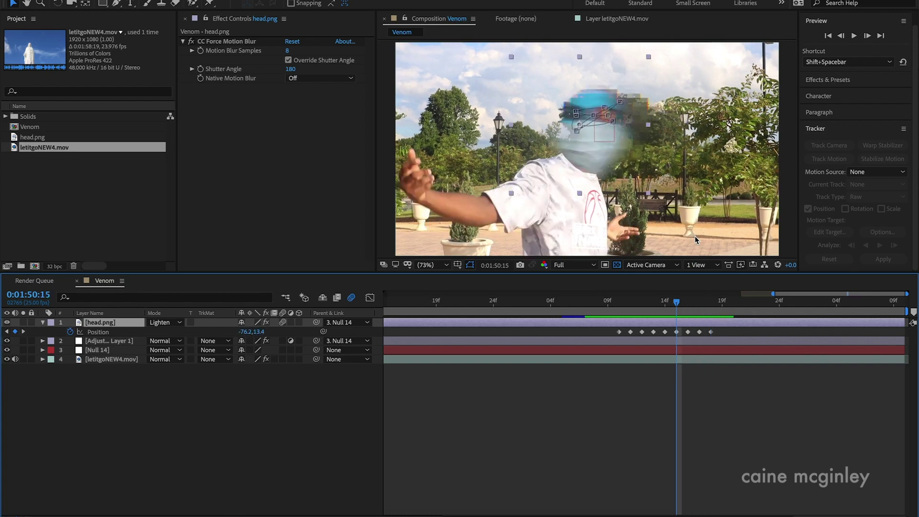
key(Page_Up)
key(Page_Up)
key(Page_Up)
key(Page_Up)
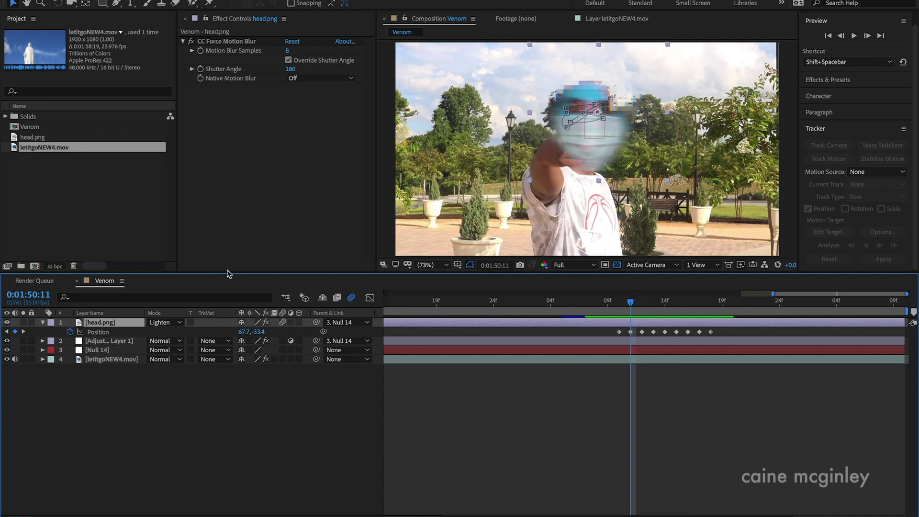
key(t)
Step through head.png's Opacity keyframes as the cutout flickers between 0% and 100%.
key(Page_Up)
key(Page_Up)
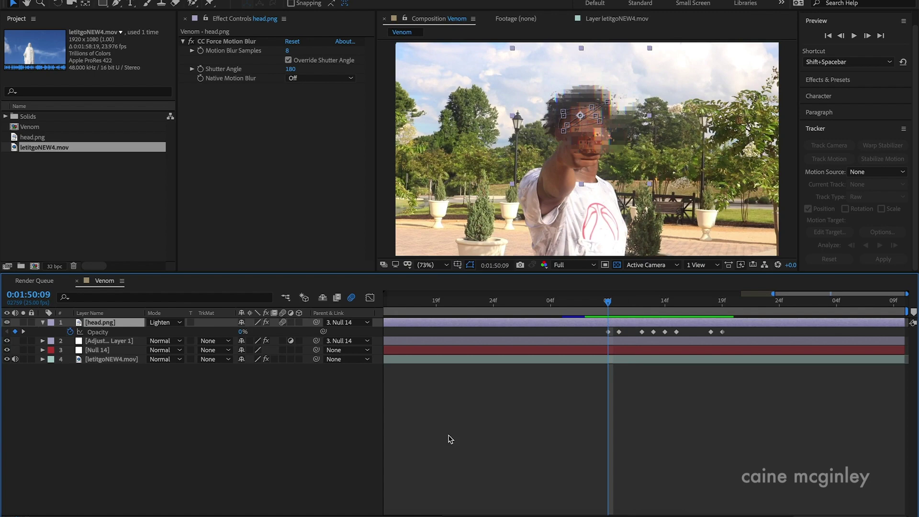
key(Page_Down)
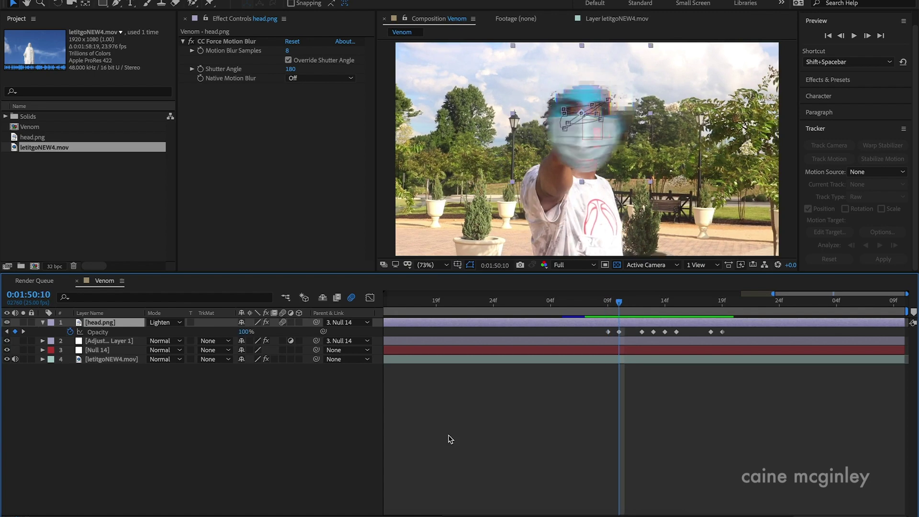
key(Page_Down)
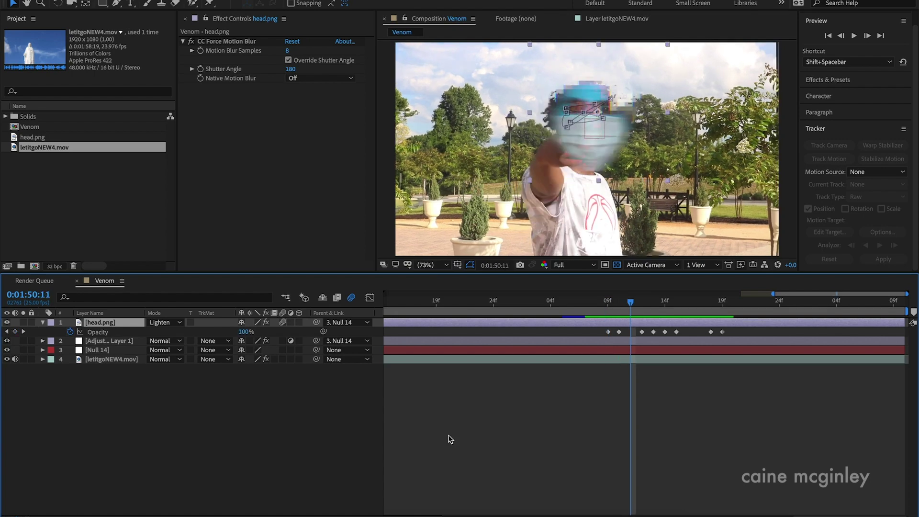
key(Page_Down)
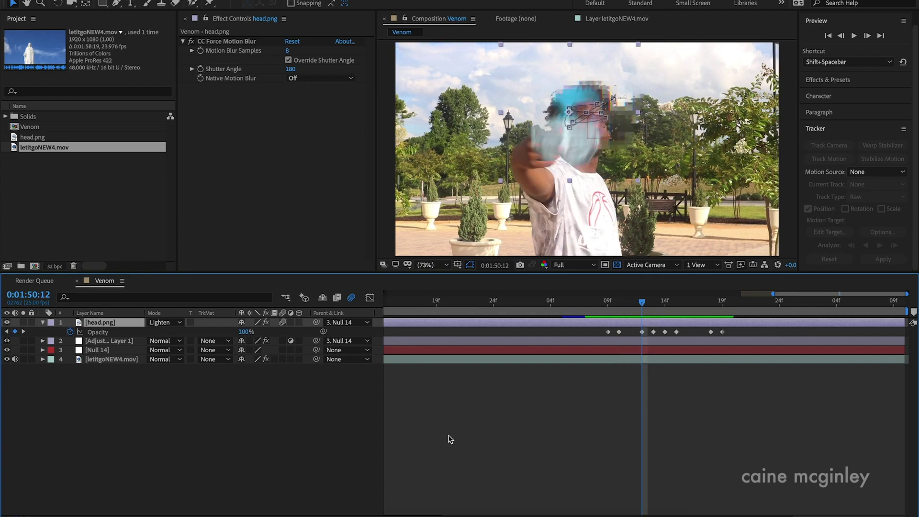
key(Page_Down)
key(Page_Down)
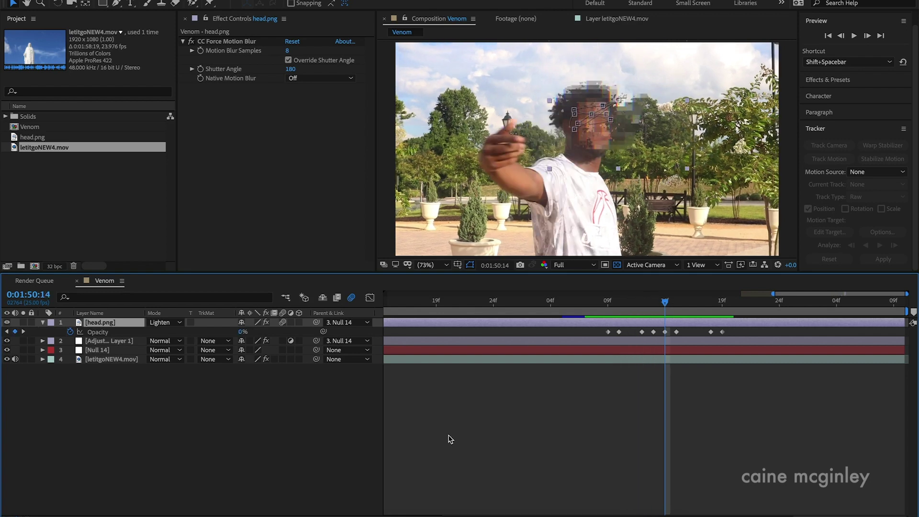
key(Page_Down)
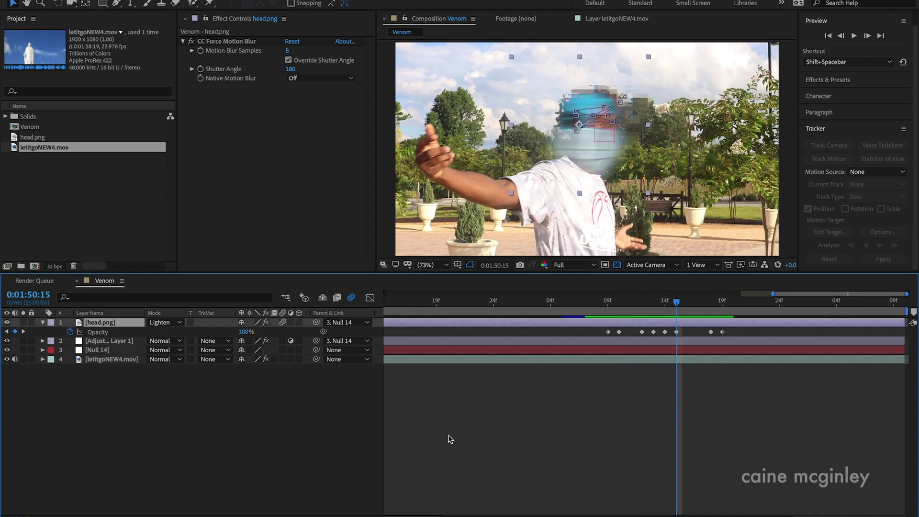
key(Page_Down)
key(Page_Down)
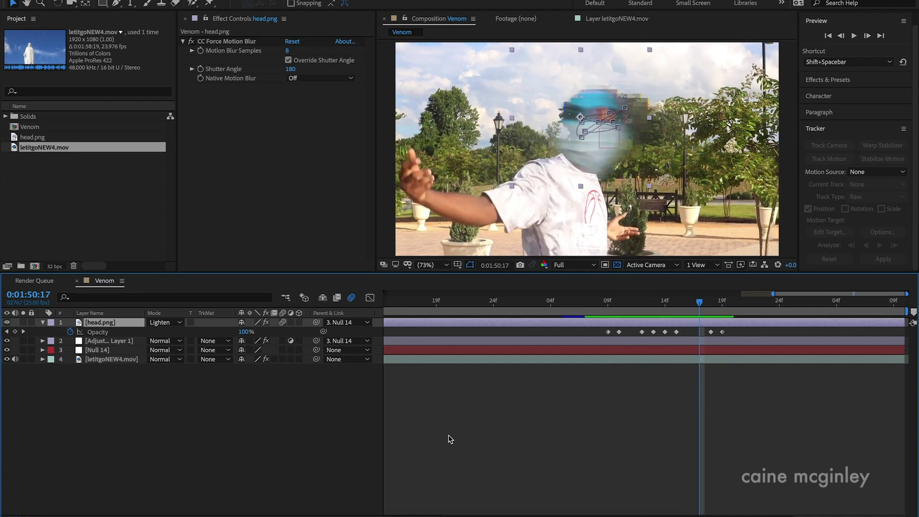
key(Page_Down)
key(Page_Down)
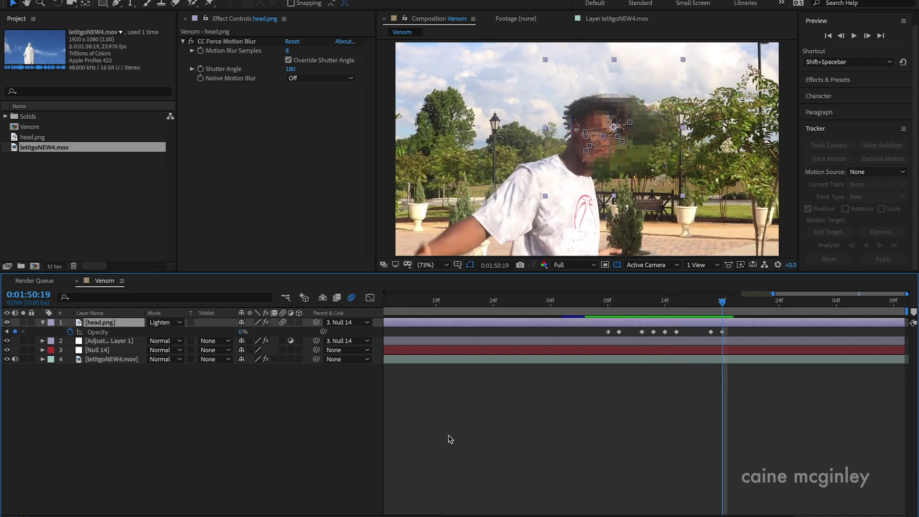